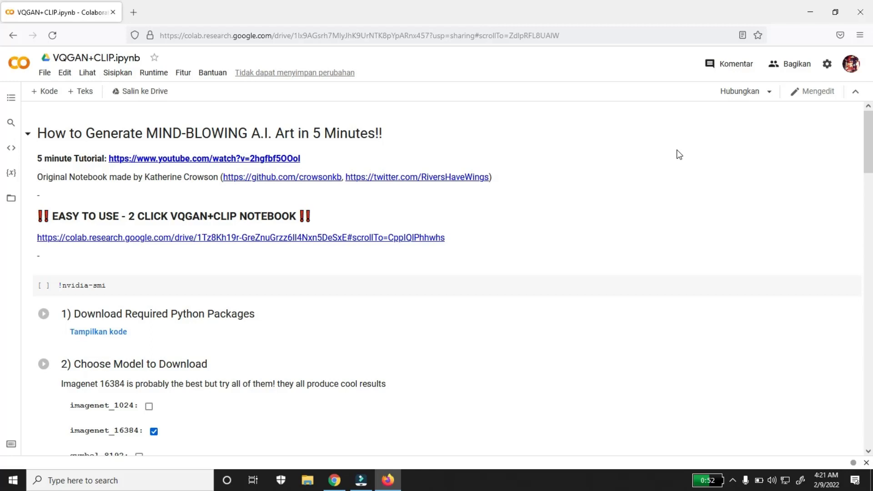
Run the !nvidia-smi cell and accept running the notebook despite the not-authored-by-Google warning.
{"action": "left_click", "coordinate": [370, 35]}
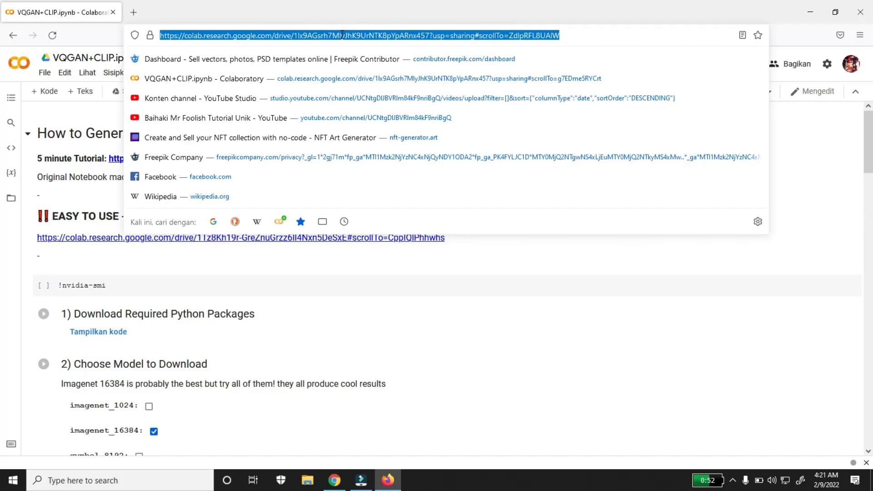
{"action": "left_click", "coordinate": [450, 321]}
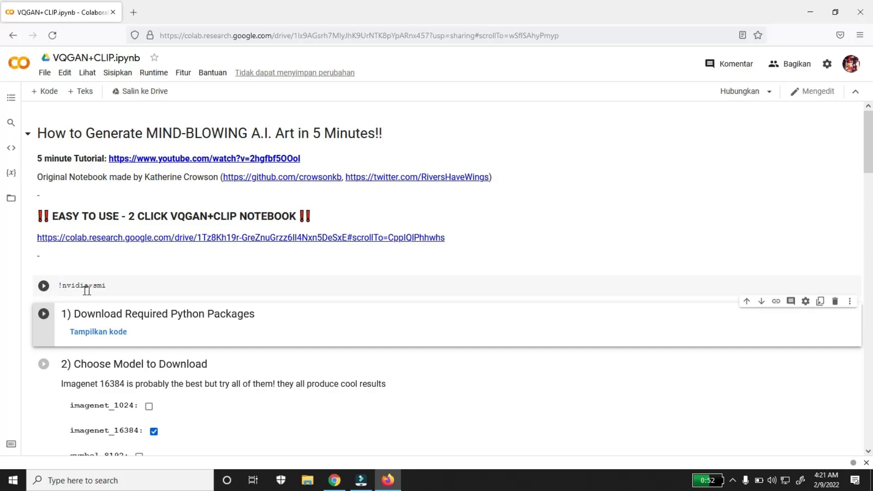
{"action": "left_click", "coordinate": [43, 286]}
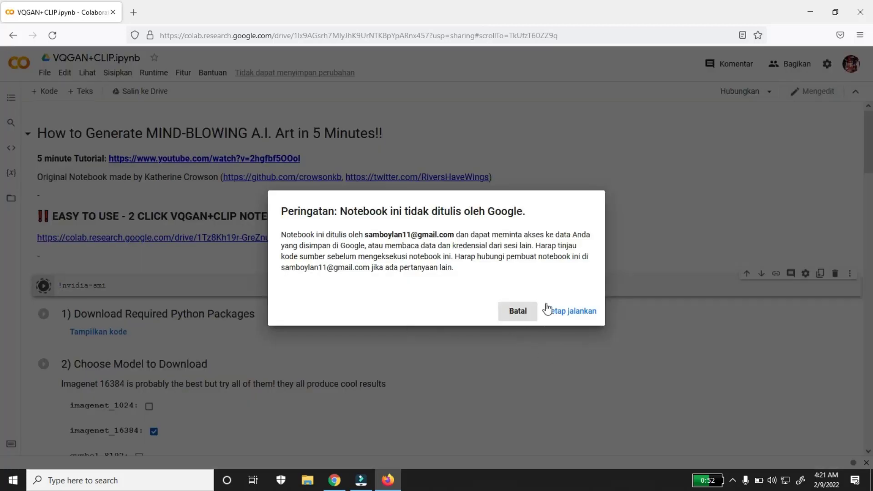
{"action": "left_click", "coordinate": [570, 314]}
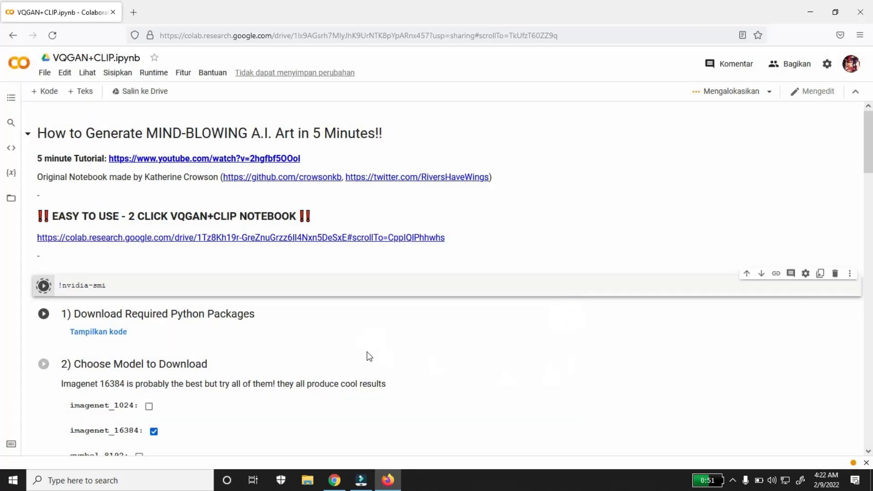
{"action": "scroll", "coordinate": [69, 273], "scroll_direction": "down", "scroll_amount": 3}
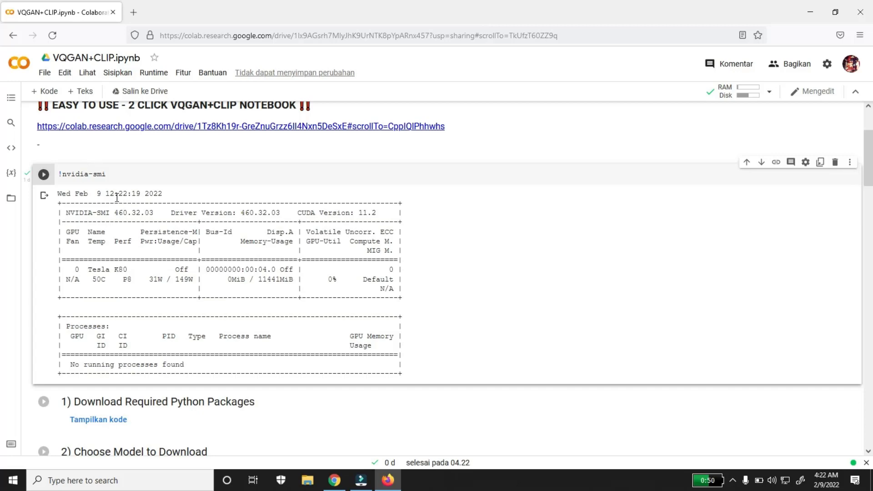
Check the GPU output, and run the "1) Download Required Python Packages" cell.
{"action": "scroll", "coordinate": [126, 204], "scroll_direction": "down", "scroll_amount": 3}
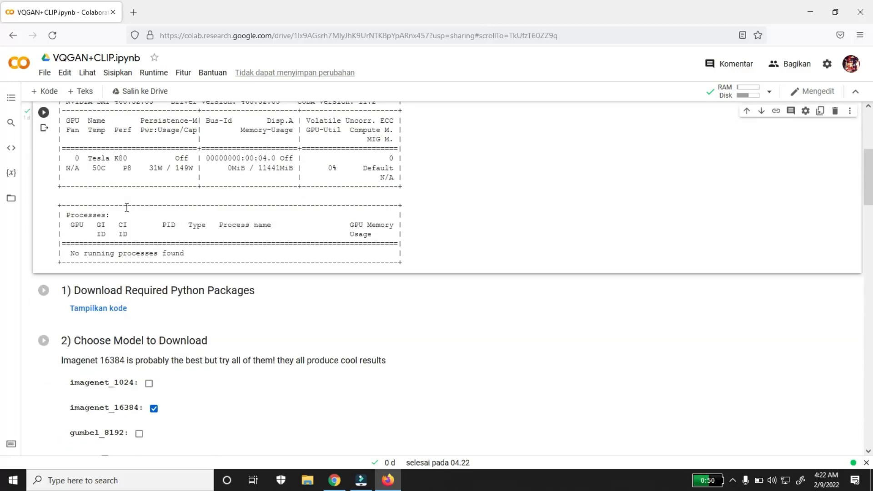
{"action": "scroll", "coordinate": [127, 205], "scroll_direction": "up", "scroll_amount": 3}
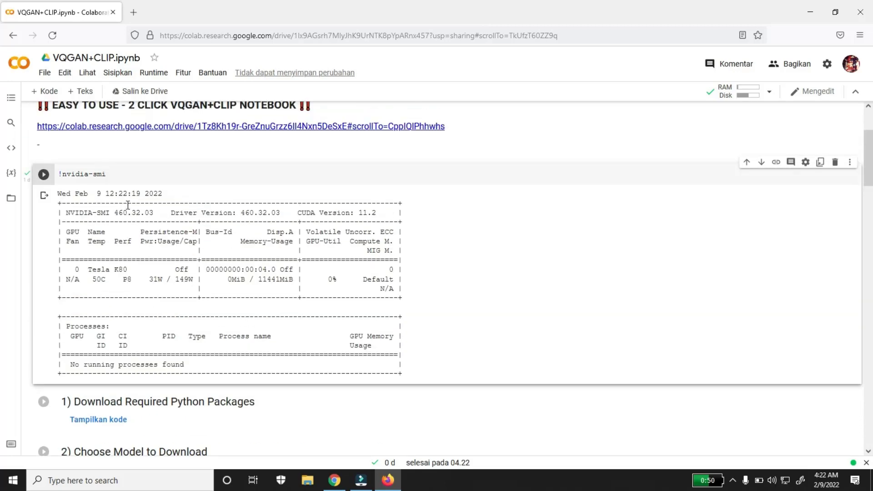
{"action": "scroll", "coordinate": [128, 205], "scroll_direction": "down", "scroll_amount": 3}
{"action": "scroll", "coordinate": [126, 205], "scroll_direction": "down", "scroll_amount": 3}
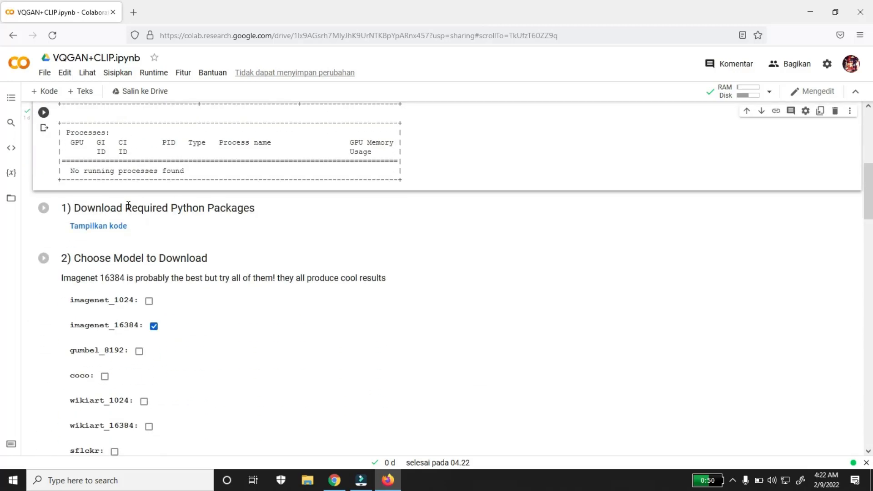
{"action": "scroll", "coordinate": [98, 208], "scroll_direction": "up", "scroll_amount": 4}
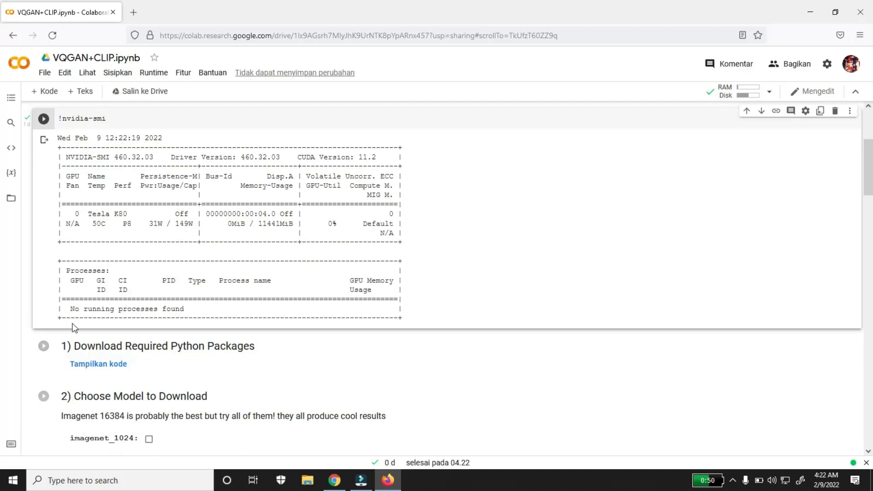
{"action": "scroll", "coordinate": [67, 327], "scroll_direction": "down", "scroll_amount": 3}
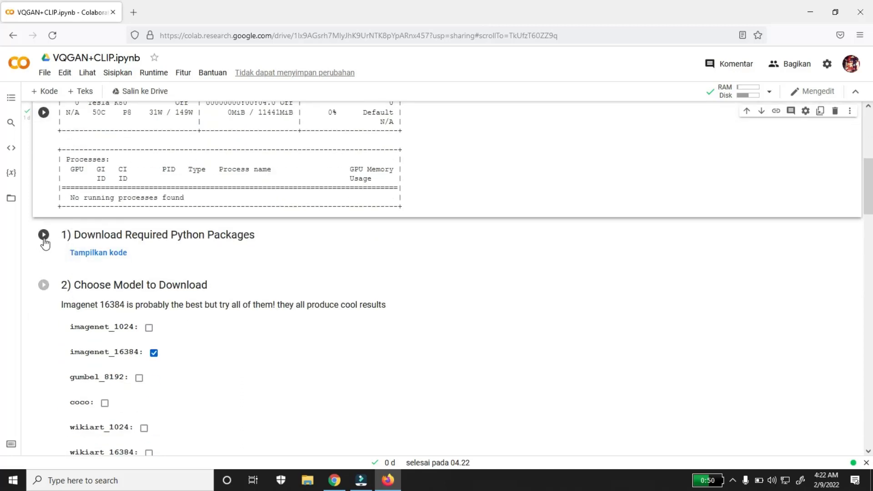
{"action": "scroll", "coordinate": [42, 247], "scroll_direction": "up", "scroll_amount": 3}
{"action": "scroll", "coordinate": [48, 302], "scroll_direction": "down", "scroll_amount": 3}
{"action": "left_click", "coordinate": [44, 235]}
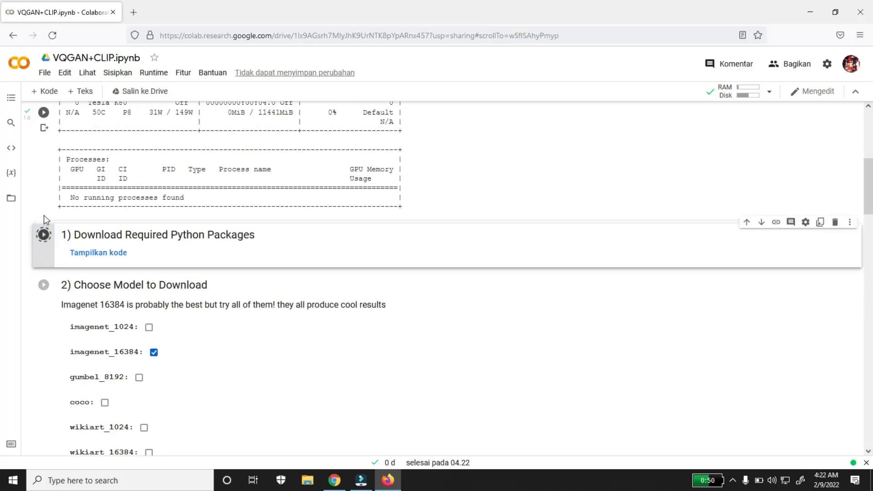
Wait for the package installation to finish and run the "2) Choose Model to Download" cell with only imagenet_16384 enabled.
{"action": "scroll", "coordinate": [44, 215], "scroll_direction": "up", "scroll_amount": 2}
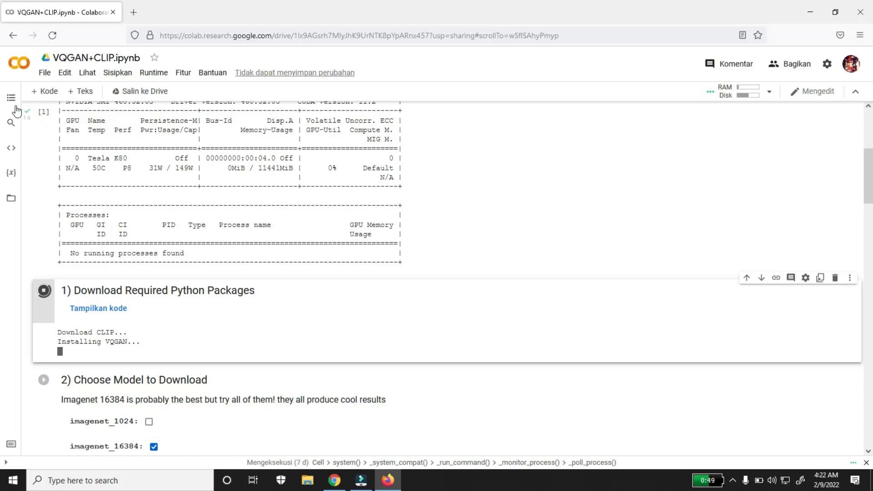
{"action": "scroll", "coordinate": [60, 227], "scroll_direction": "down", "scroll_amount": 1}
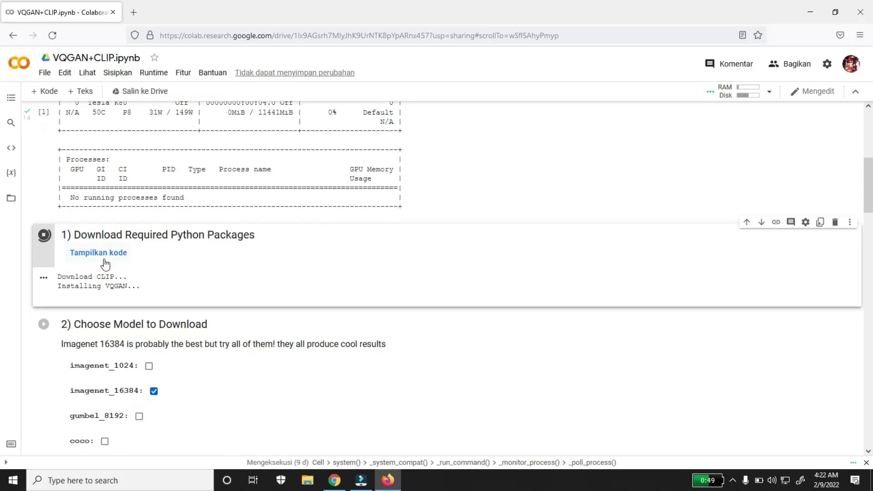
{"action": "scroll", "coordinate": [61, 227], "scroll_direction": "down", "scroll_amount": 2}
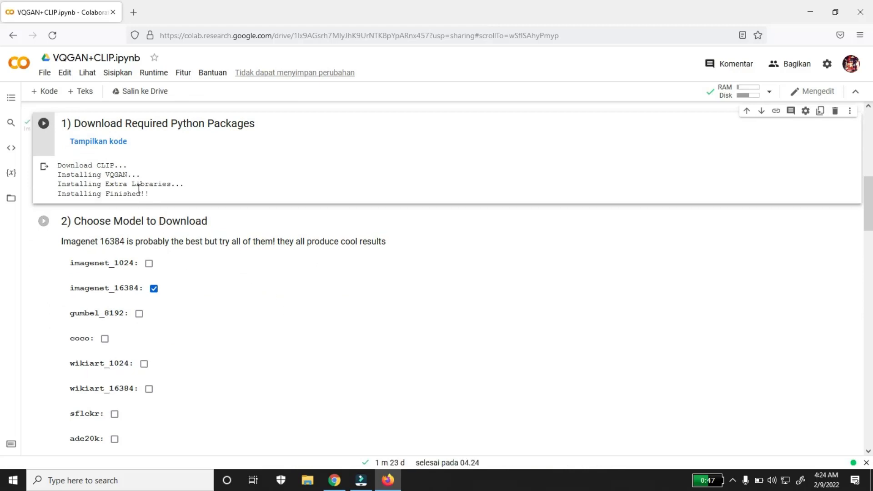
{"action": "scroll", "coordinate": [139, 188], "scroll_direction": "down", "scroll_amount": 2}
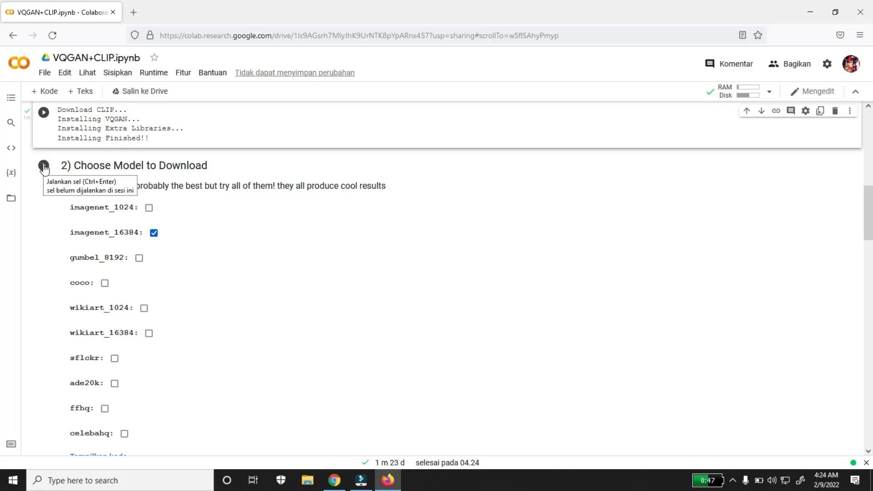
{"action": "left_click", "coordinate": [44, 166]}
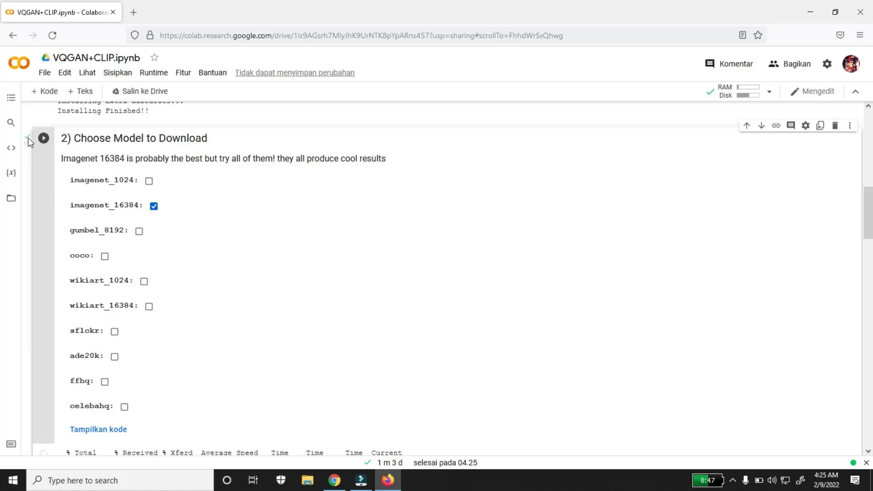
Run the "3) Download Libraries for Neural Network" cell below the model download output.
{"action": "scroll", "coordinate": [59, 169], "scroll_direction": "down", "scroll_amount": 3}
{"action": "scroll", "coordinate": [96, 199], "scroll_direction": "up", "scroll_amount": 3}
{"action": "scroll", "coordinate": [81, 191], "scroll_direction": "down", "scroll_amount": 9}
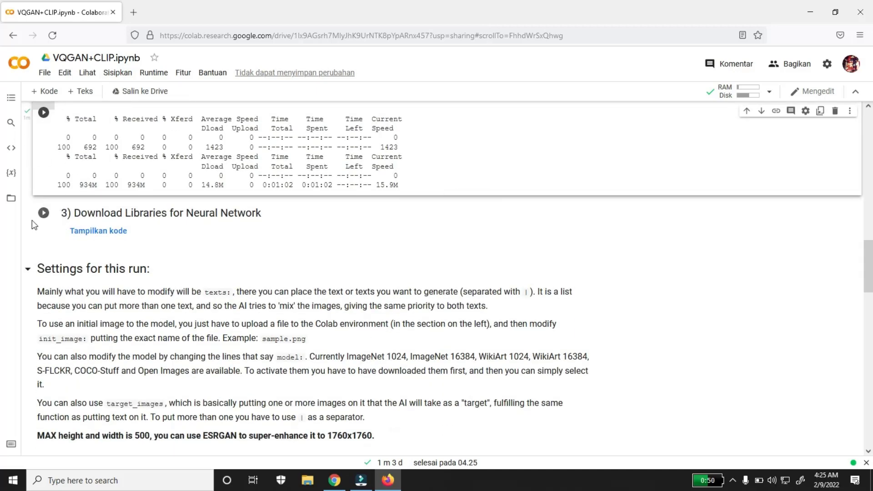
{"action": "left_click", "coordinate": [43, 213]}
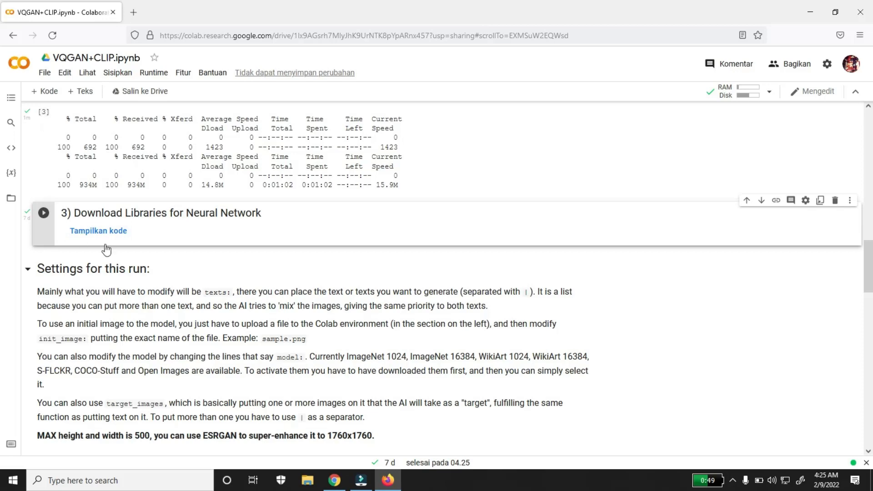
Replace the text prompt in the Art Generator Parameters with "fantasy world in the sea by" followed by the artist's name.
{"action": "scroll", "coordinate": [144, 268], "scroll_direction": "down", "scroll_amount": 3}
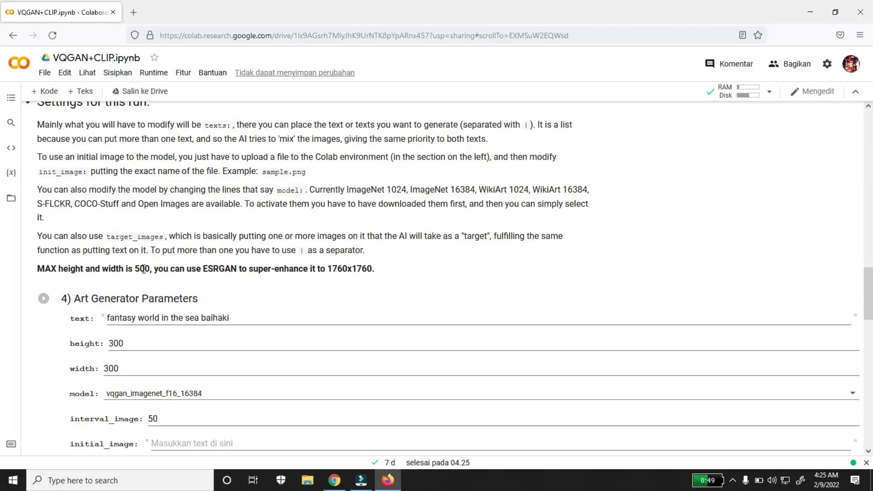
{"action": "scroll", "coordinate": [144, 269], "scroll_direction": "down", "scroll_amount": 1}
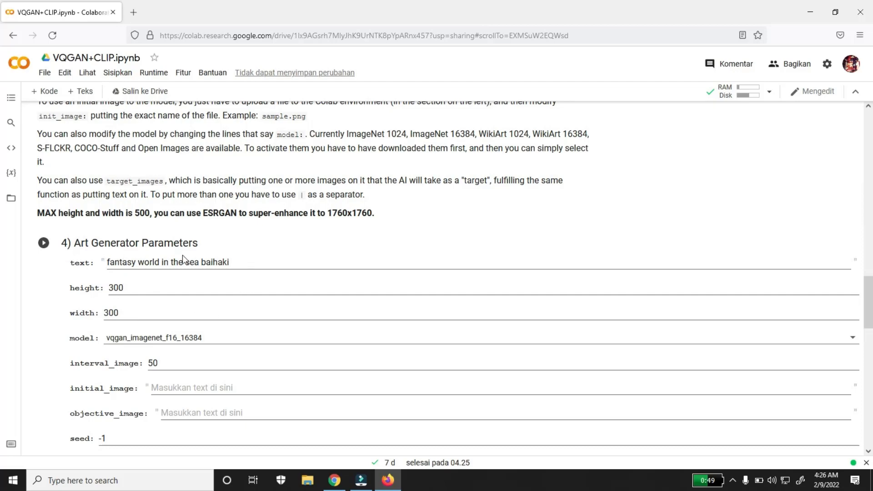
{"action": "left_click_drag", "start_coordinate": [241, 262], "coordinate": [110, 247]}
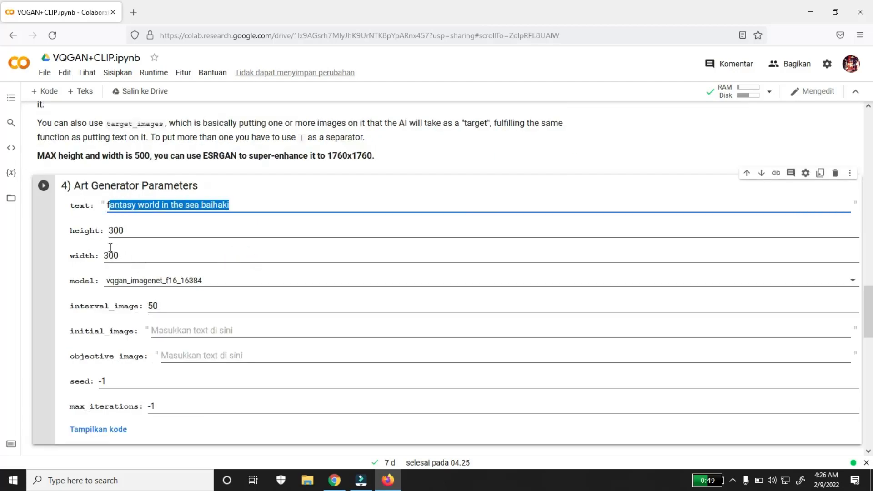
{"action": "key", "text": "BackSpace"}
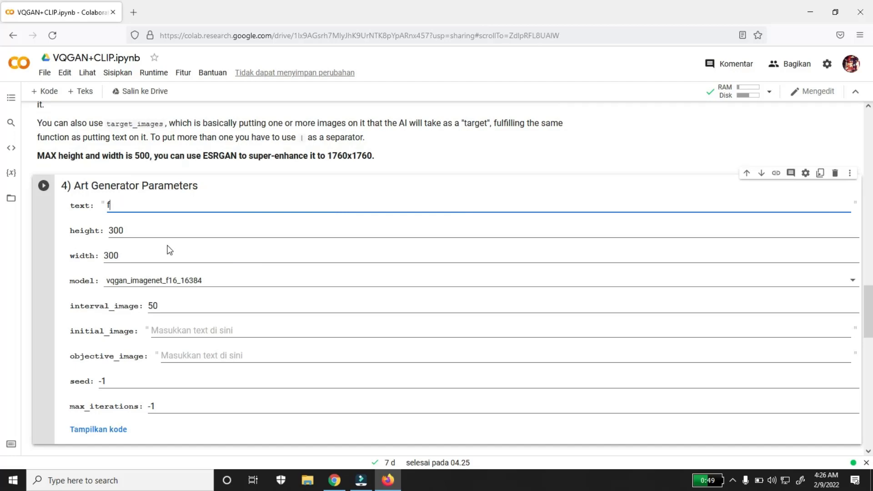
{"action": "key", "text": "BackSpace"}
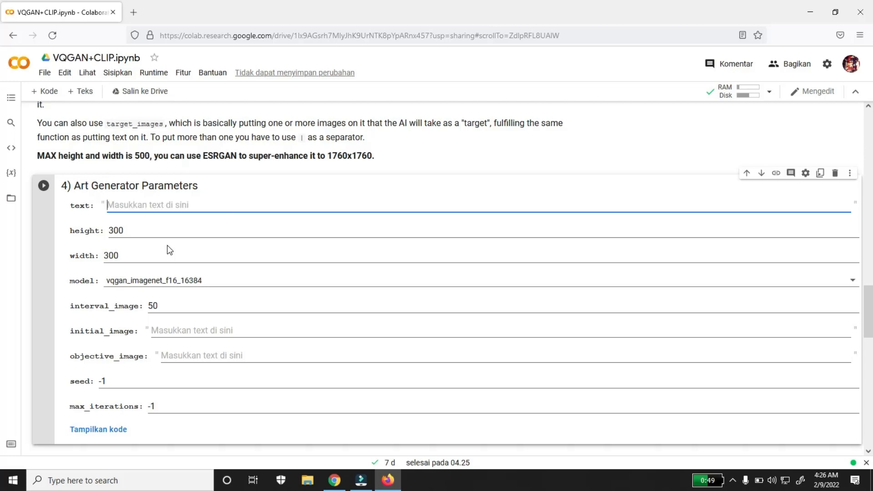
{"action": "type", "text": "fant"}
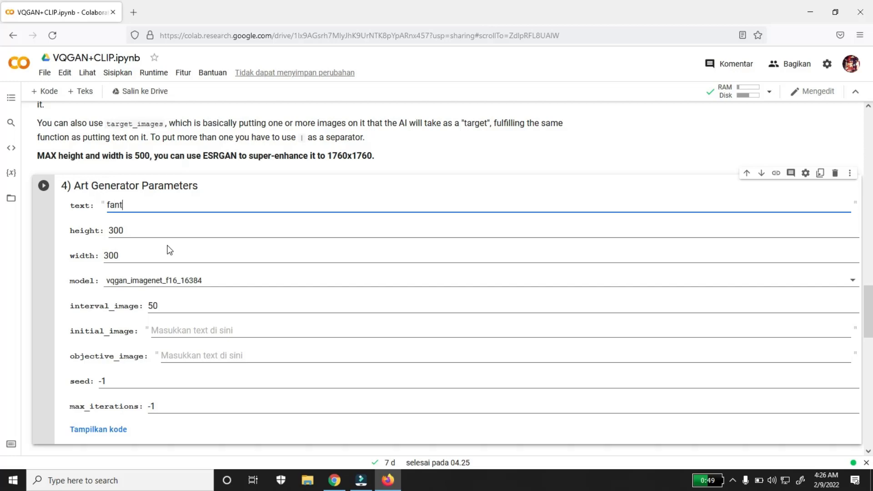
{"action": "type", "text": "asy world in the sea by ernald"}
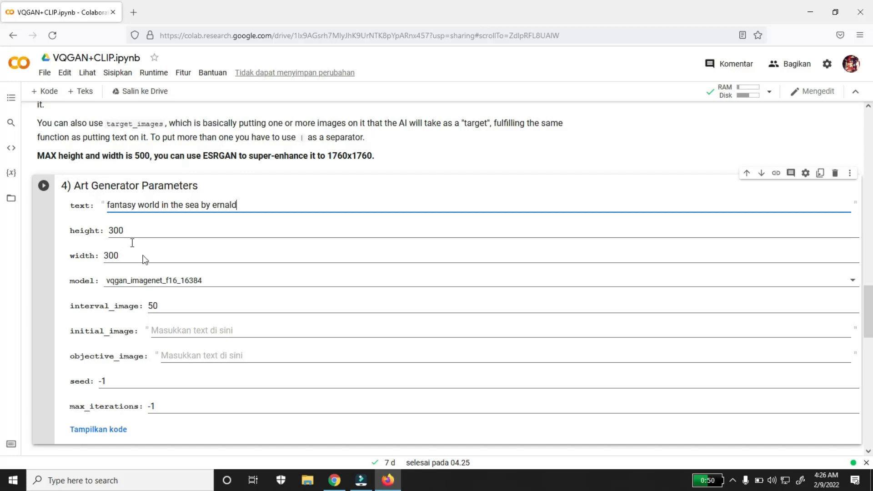
Review the remaining generator parameters and run the "4) Art Generator Parameters" cell.
{"action": "scroll", "coordinate": [185, 274], "scroll_direction": "down", "scroll_amount": 3}
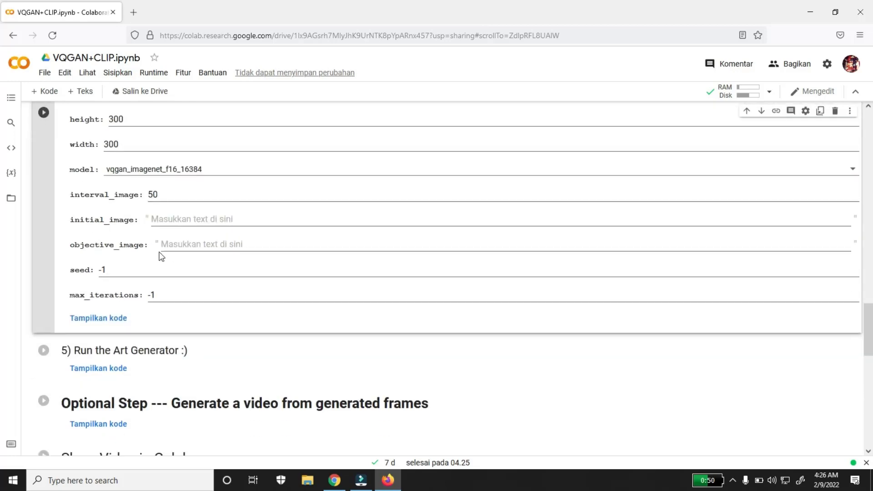
{"action": "scroll", "coordinate": [166, 246], "scroll_direction": "up", "scroll_amount": 3}
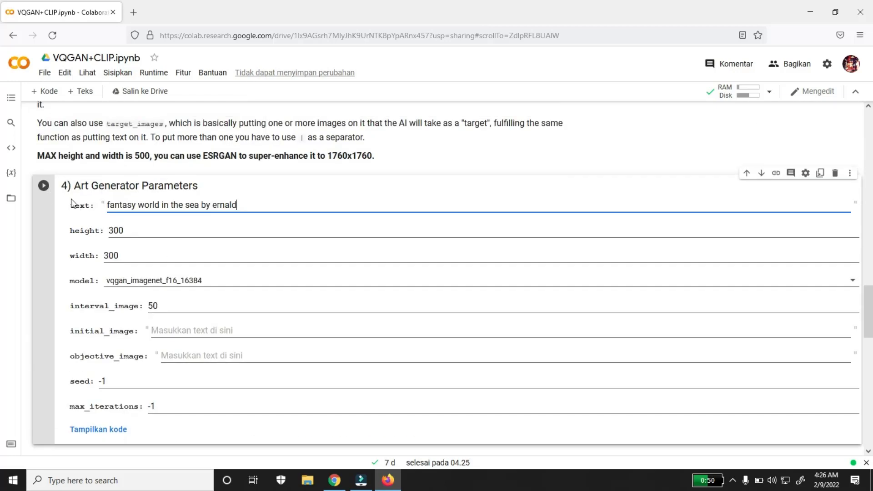
{"action": "left_click", "coordinate": [43, 187]}
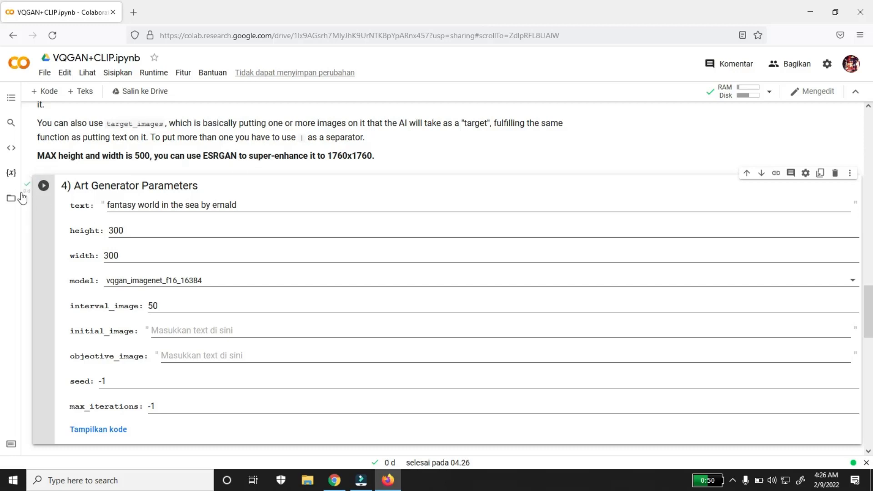
Recheck the text prompt, run the "5) Run the Art Generator" cell and view its first output image.
{"action": "scroll", "coordinate": [146, 242], "scroll_direction": "down", "scroll_amount": 3}
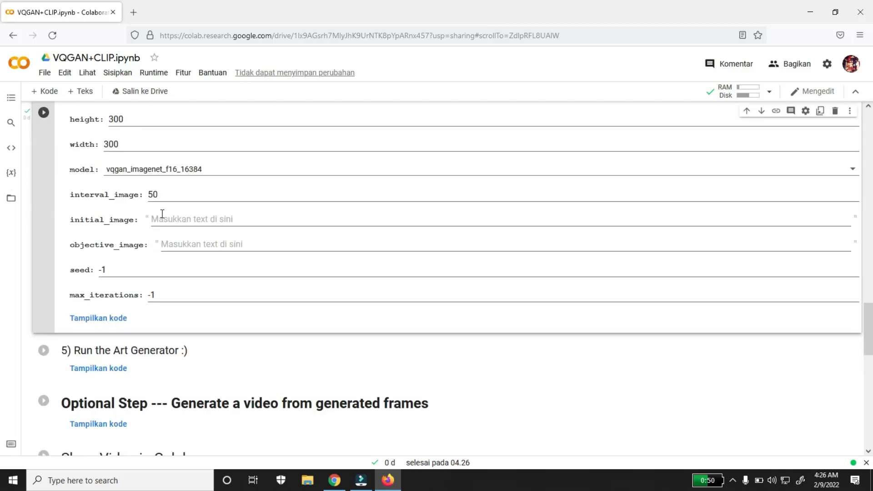
{"action": "scroll", "coordinate": [163, 214], "scroll_direction": "down", "scroll_amount": 3}
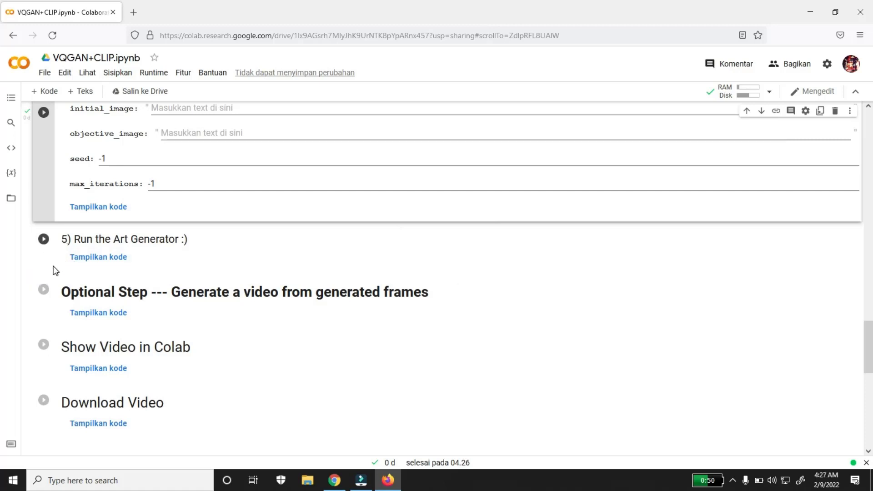
{"action": "scroll", "coordinate": [53, 267], "scroll_direction": "up", "scroll_amount": 4}
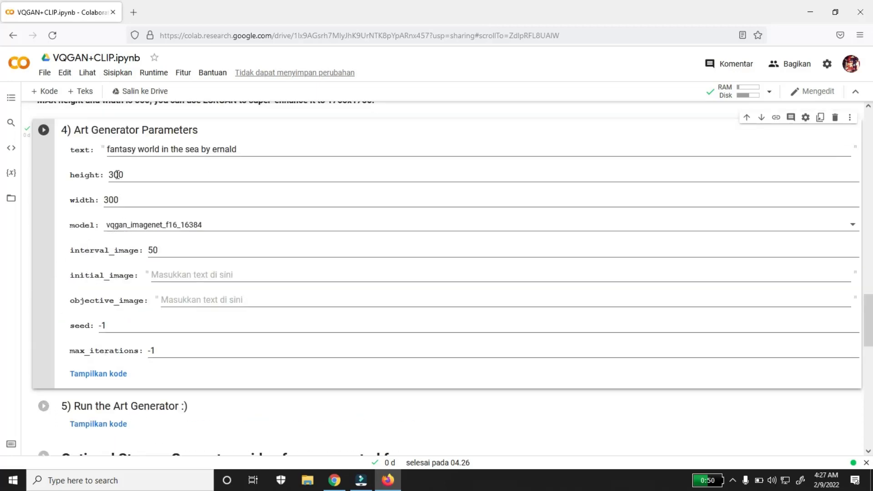
{"action": "left_click_drag", "start_coordinate": [256, 146], "coordinate": [110, 142]}
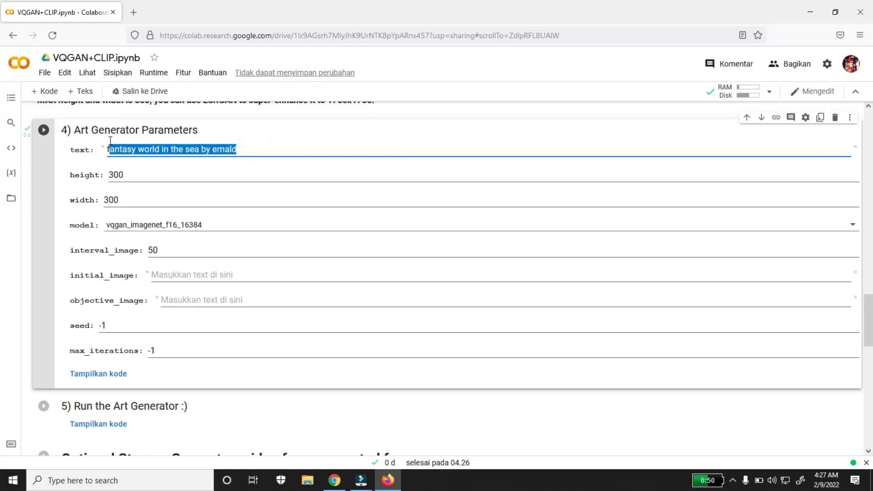
{"action": "scroll", "coordinate": [119, 243], "scroll_direction": "down", "scroll_amount": 3}
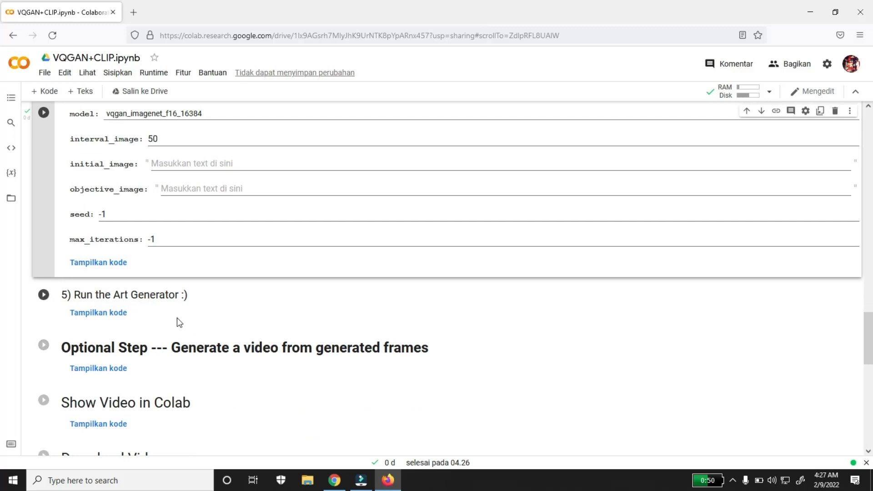
{"action": "left_click", "coordinate": [44, 295]}
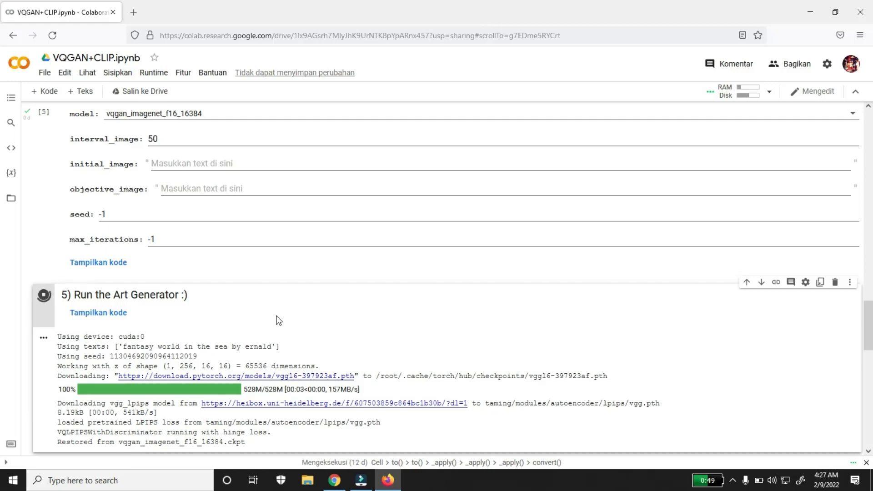
{"action": "scroll", "coordinate": [267, 316], "scroll_direction": "down", "scroll_amount": 4}
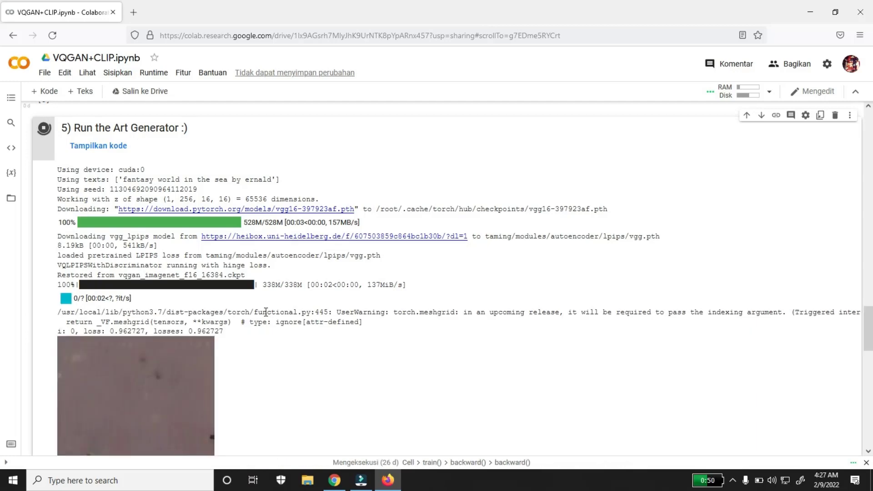
Save the iteration 50 image from the art generator output as a PNG named "fantasy world in the sea" in New folder.
{"action": "scroll", "coordinate": [111, 290], "scroll_direction": "down", "scroll_amount": 4}
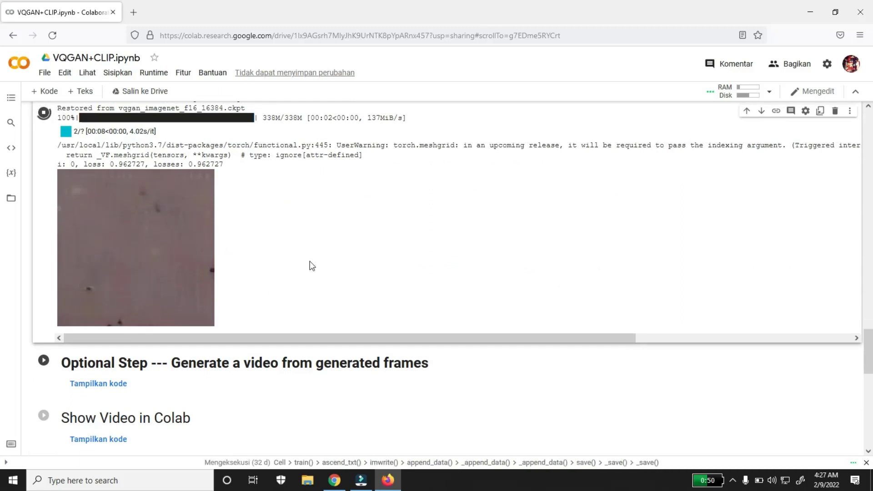
{"action": "scroll", "coordinate": [317, 264], "scroll_direction": "up", "scroll_amount": 1}
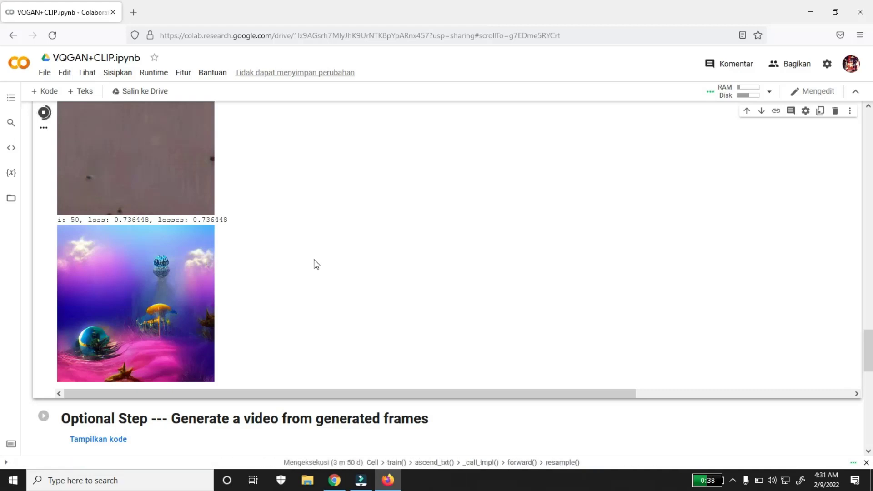
{"action": "scroll", "coordinate": [273, 232], "scroll_direction": "down", "scroll_amount": 2}
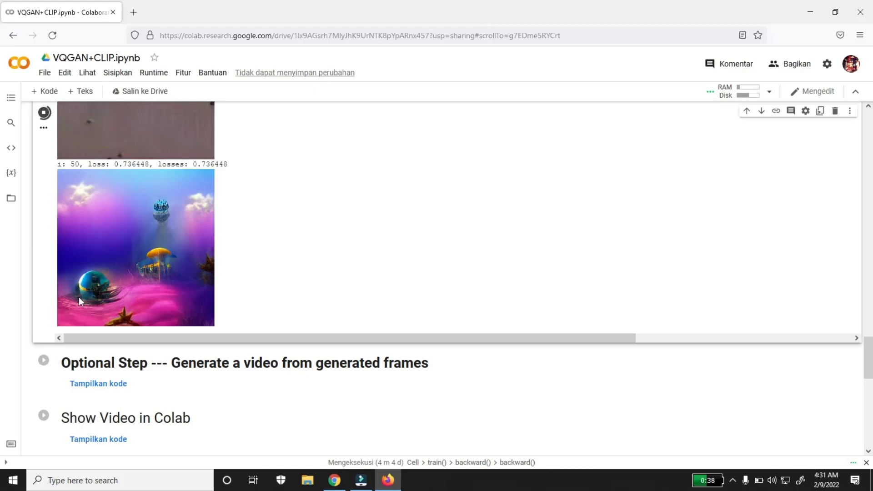
{"action": "right_click", "coordinate": [126, 243]}
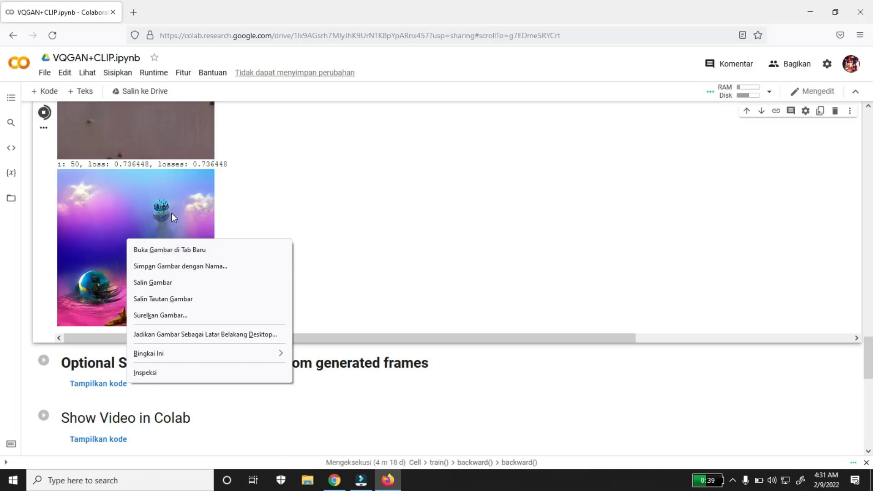
{"action": "left_click", "coordinate": [265, 207]}
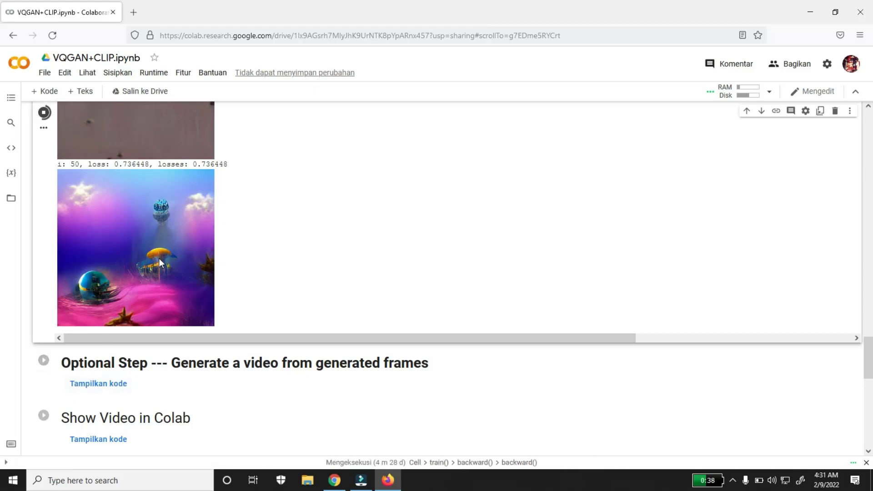
{"action": "right_click", "coordinate": [144, 231]}
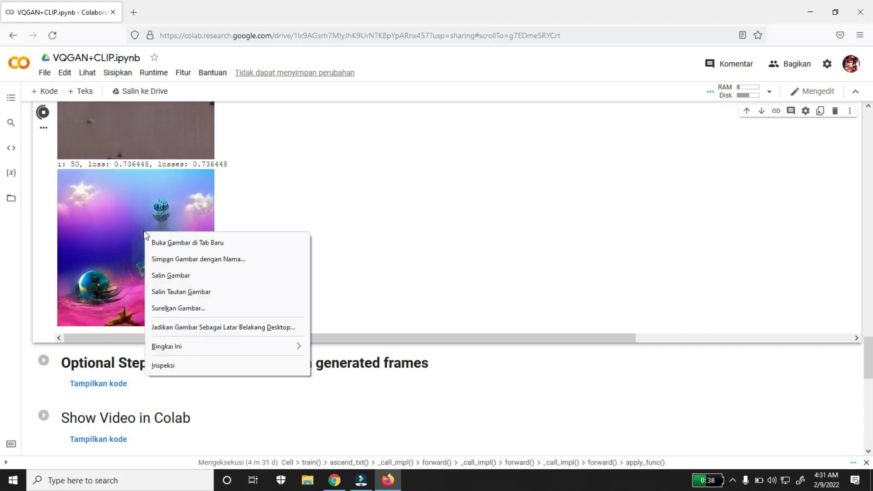
{"action": "left_click", "coordinate": [180, 261]}
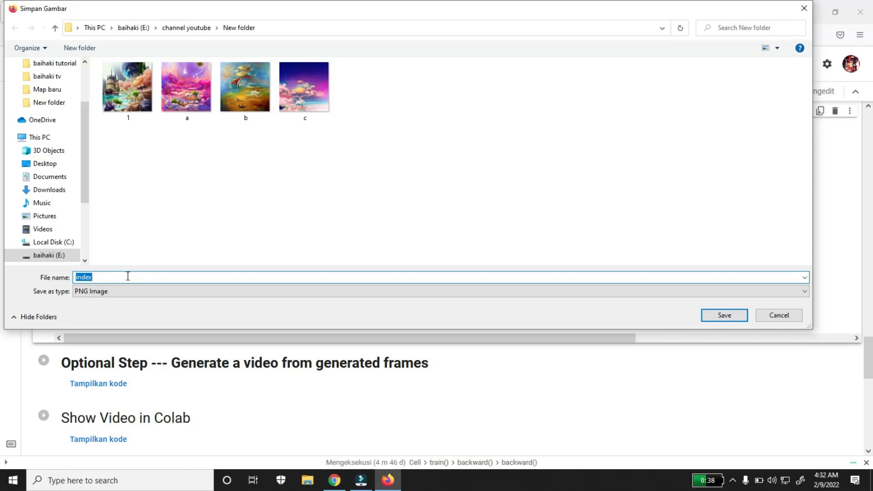
{"action": "type", "text": "fantas"}
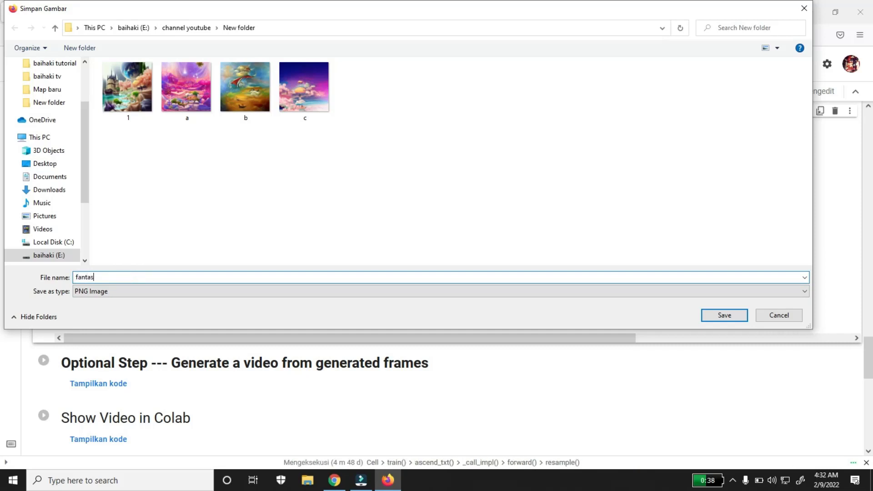
{"action": "type", "text": "y wo"}
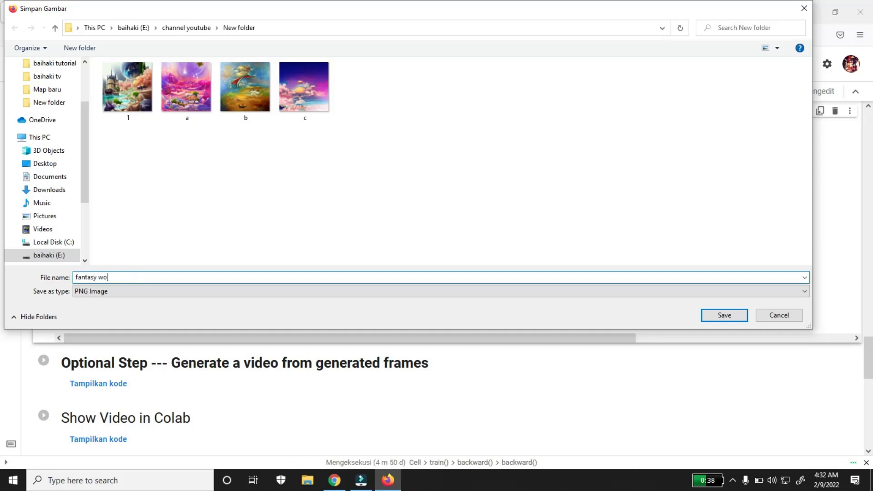
{"action": "type", "text": "rld in the sea"}
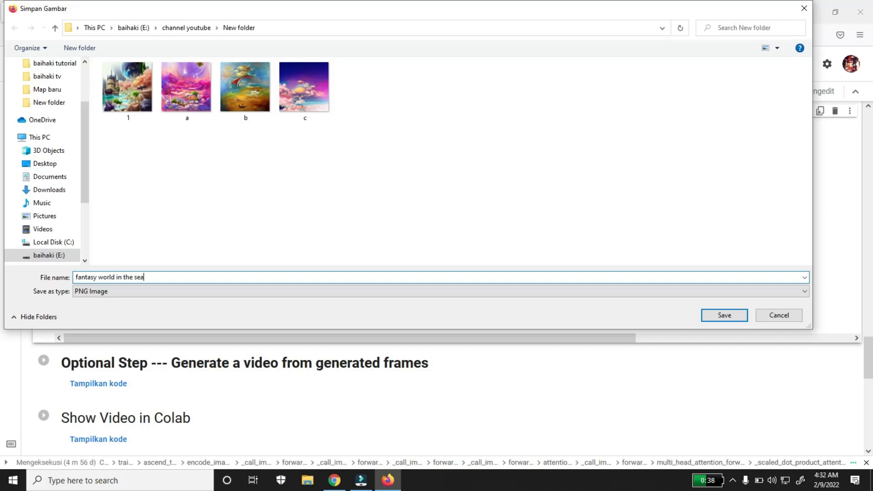
{"action": "left_click", "coordinate": [728, 314]}
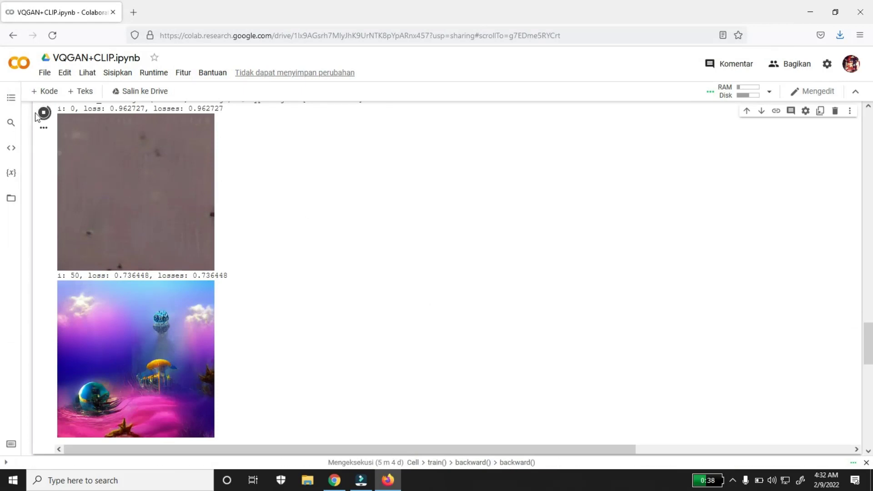
Compare the art generator's successive output images up to iteration 200 and check them against the text prompt in the parameters.
{"action": "scroll", "coordinate": [291, 273], "scroll_direction": "down", "scroll_amount": 2}
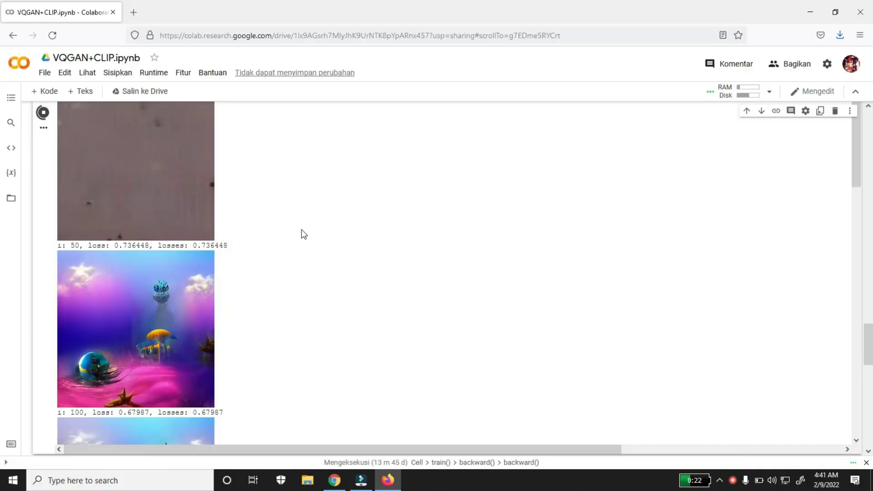
{"action": "scroll", "coordinate": [302, 225], "scroll_direction": "down", "scroll_amount": 2}
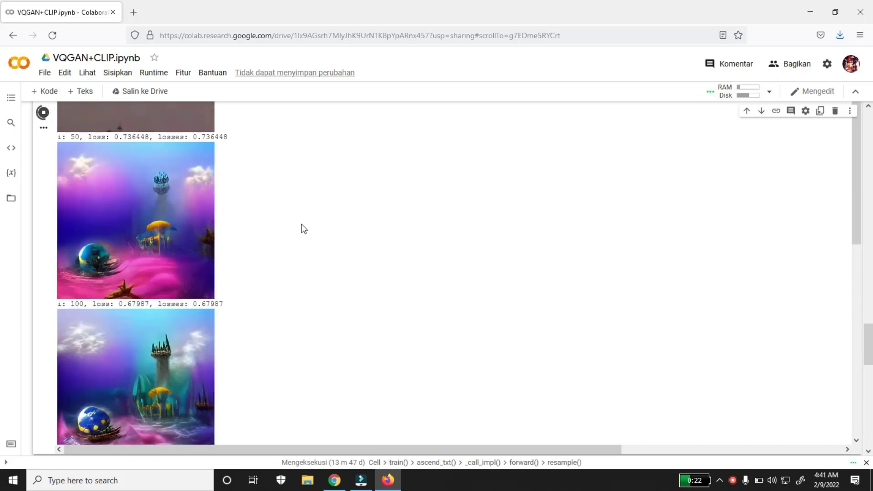
{"action": "scroll", "coordinate": [300, 223], "scroll_direction": "up", "scroll_amount": 10}
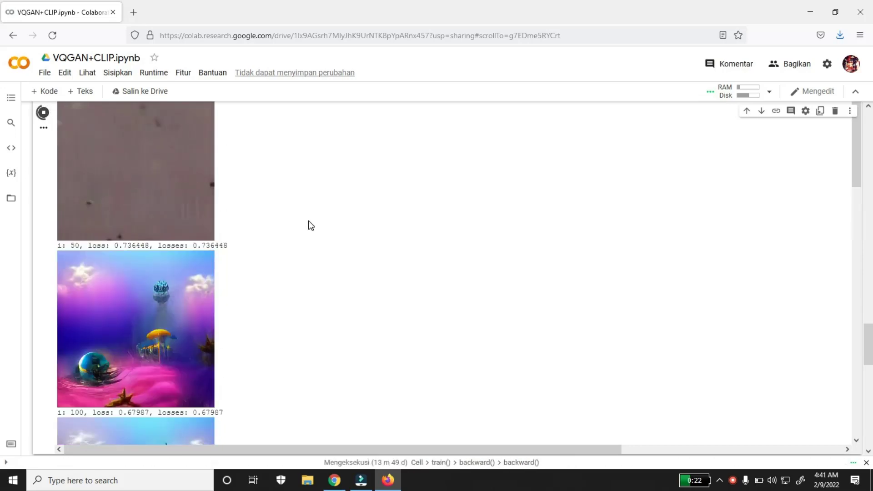
{"action": "scroll", "coordinate": [226, 157], "scroll_direction": "up", "scroll_amount": 1}
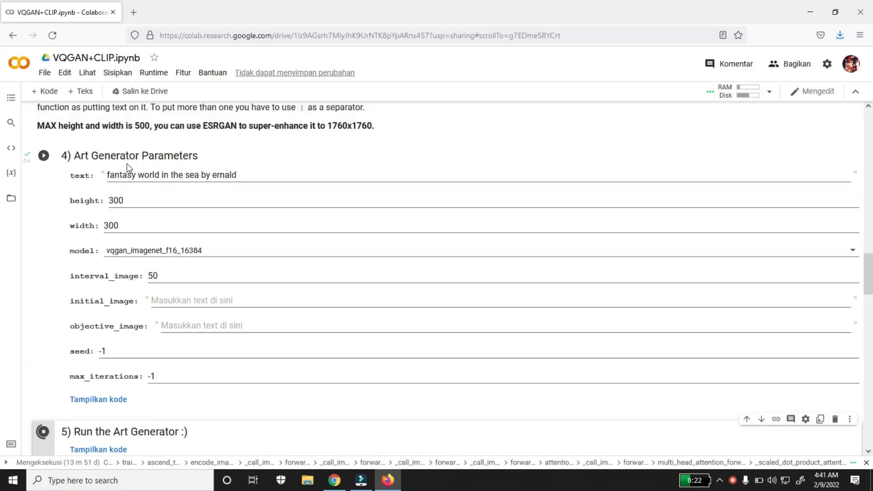
{"action": "scroll", "coordinate": [212, 213], "scroll_direction": "down", "scroll_amount": 10}
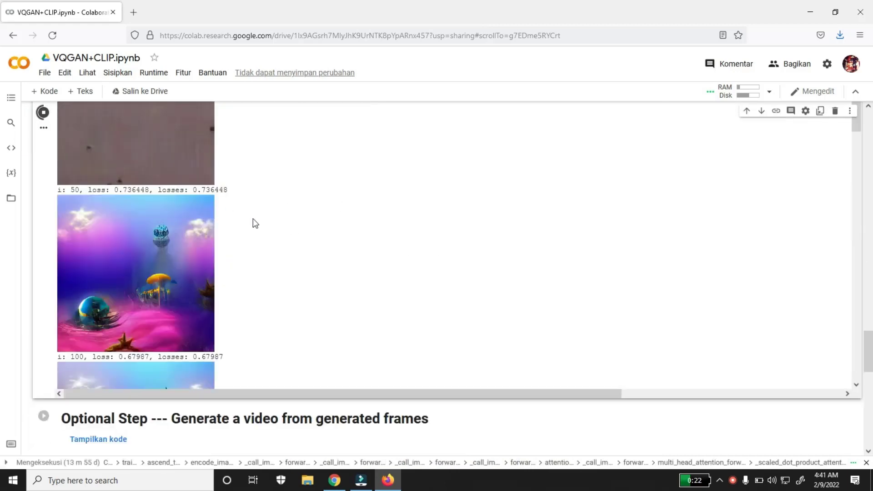
{"action": "scroll", "coordinate": [232, 240], "scroll_direction": "down", "scroll_amount": 3}
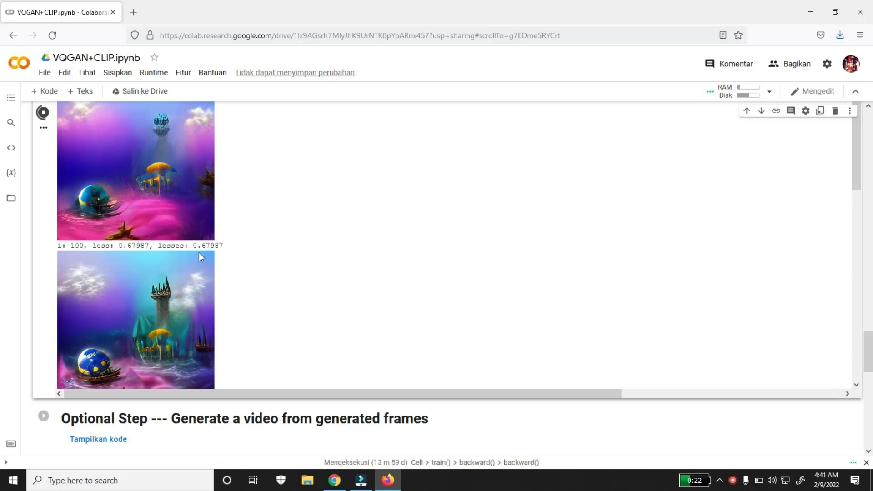
{"action": "scroll", "coordinate": [199, 252], "scroll_direction": "down", "scroll_amount": 6}
{"action": "scroll", "coordinate": [192, 250], "scroll_direction": "down", "scroll_amount": 3}
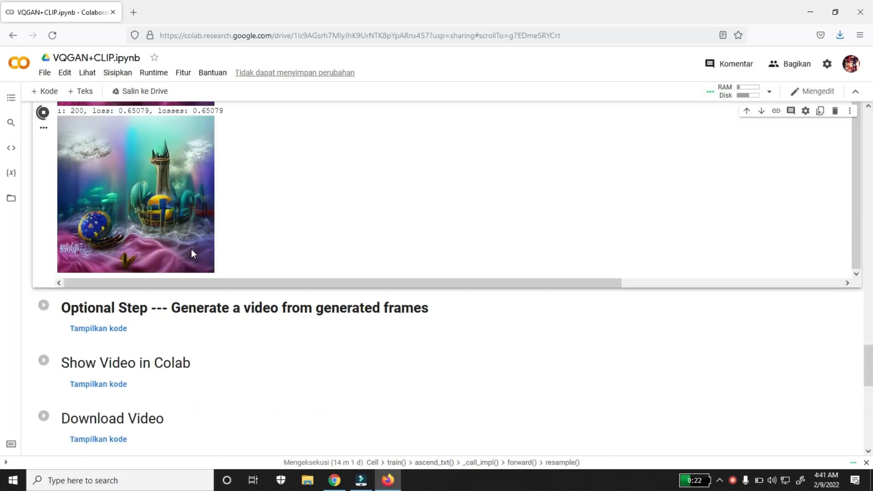
{"action": "scroll", "coordinate": [185, 250], "scroll_direction": "up", "scroll_amount": 8}
{"action": "scroll", "coordinate": [223, 234], "scroll_direction": "up", "scroll_amount": 5}
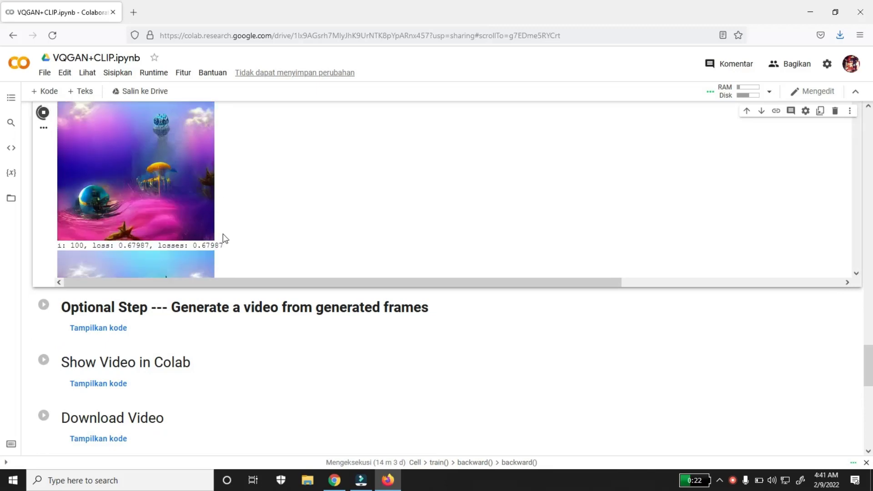
{"action": "scroll", "coordinate": [233, 234], "scroll_direction": "down", "scroll_amount": 3}
{"action": "scroll", "coordinate": [231, 229], "scroll_direction": "down", "scroll_amount": 3}
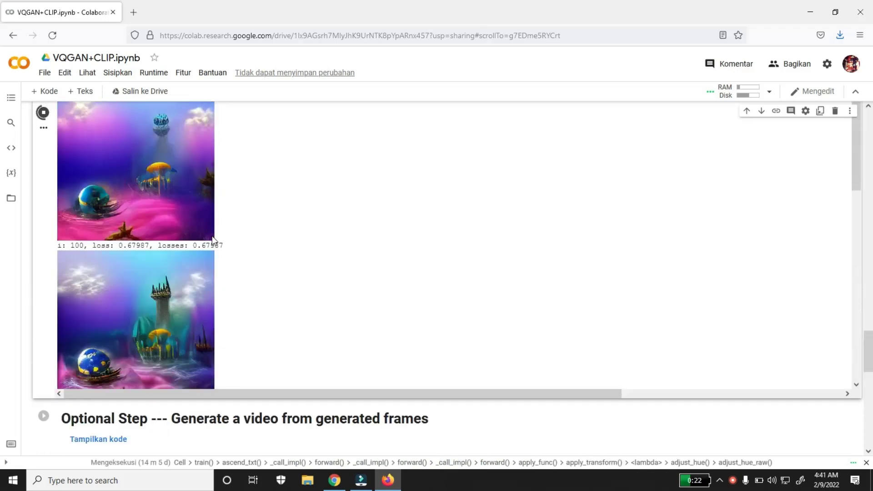
Save the iteration 100 output image as a PNG named "ff" in New folder.
{"action": "right_click", "coordinate": [133, 201]}
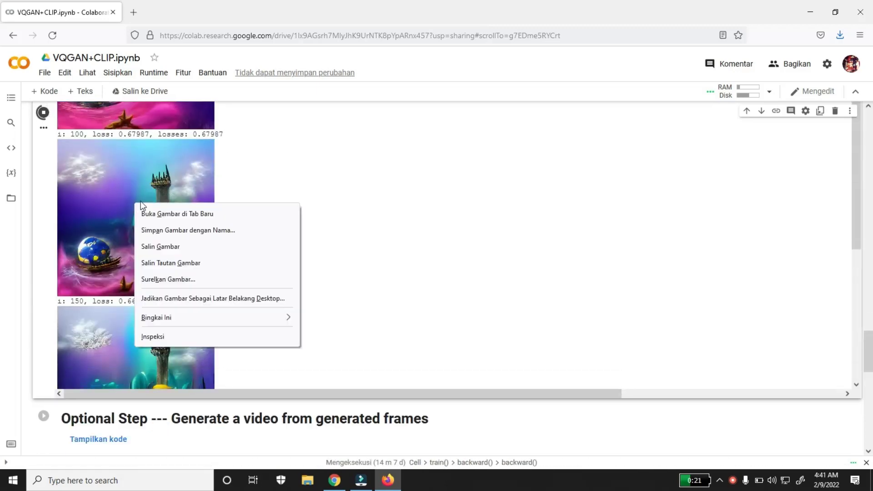
{"action": "left_click", "coordinate": [186, 231]}
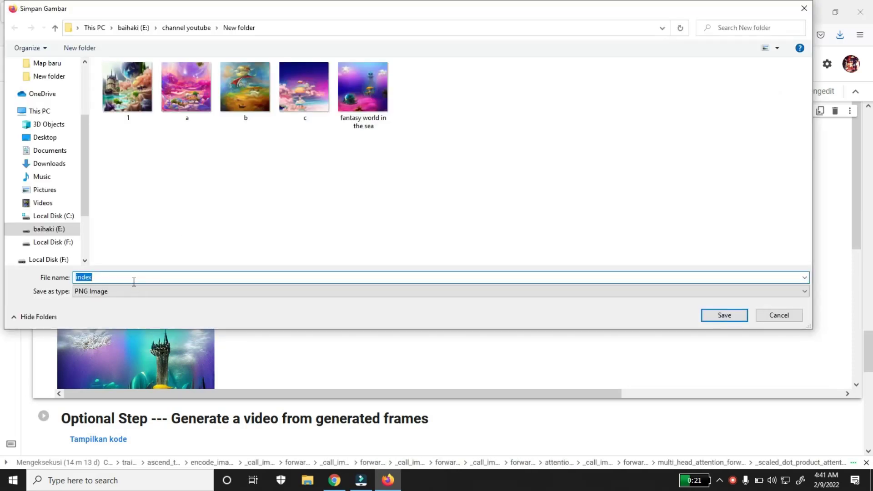
{"action": "type", "text": "ff"}
{"action": "left_click", "coordinate": [736, 315]}
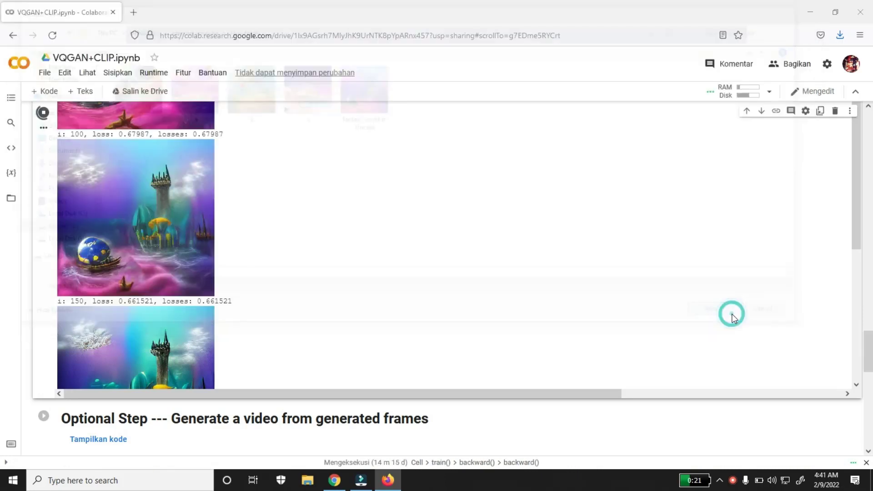
Save the iteration 150 output image as a PNG named "fff" in the same folder.
{"action": "scroll", "coordinate": [234, 278], "scroll_direction": "down", "scroll_amount": 3}
{"action": "scroll", "coordinate": [234, 278], "scroll_direction": "down", "scroll_amount": 1}
{"action": "right_click", "coordinate": [131, 218]}
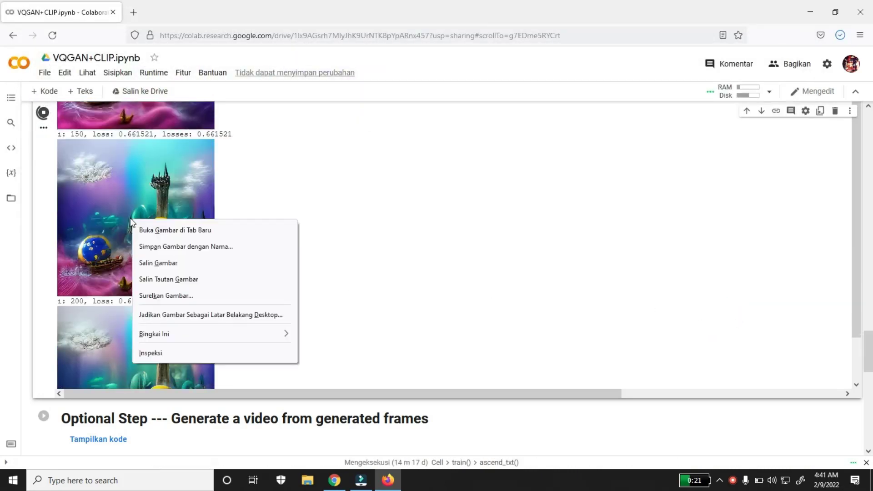
{"action": "left_click", "coordinate": [168, 248]}
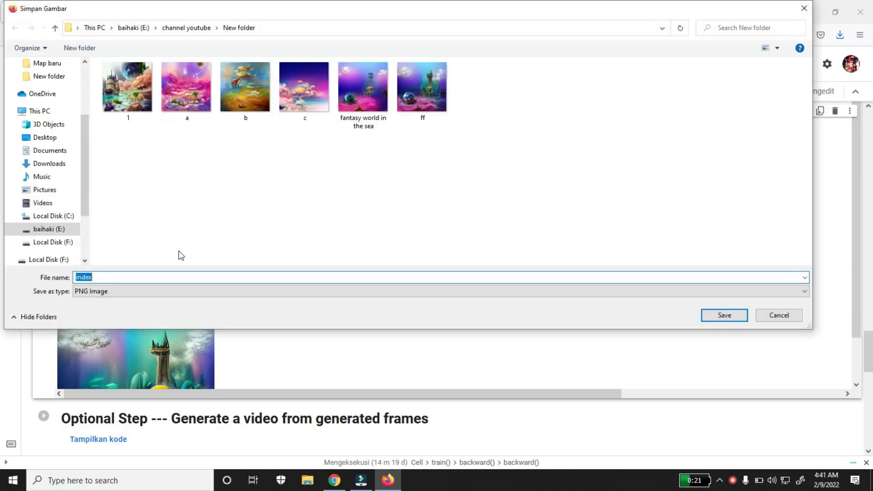
{"action": "type", "text": "fff"}
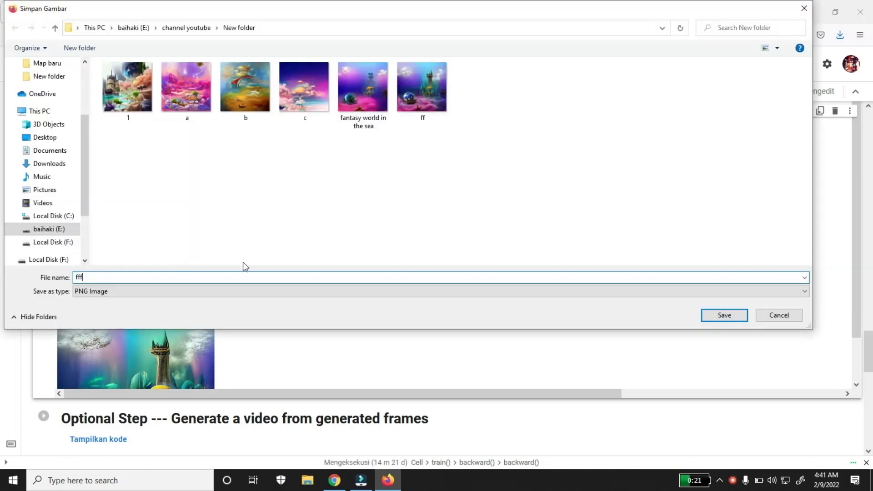
{"action": "left_click", "coordinate": [729, 317]}
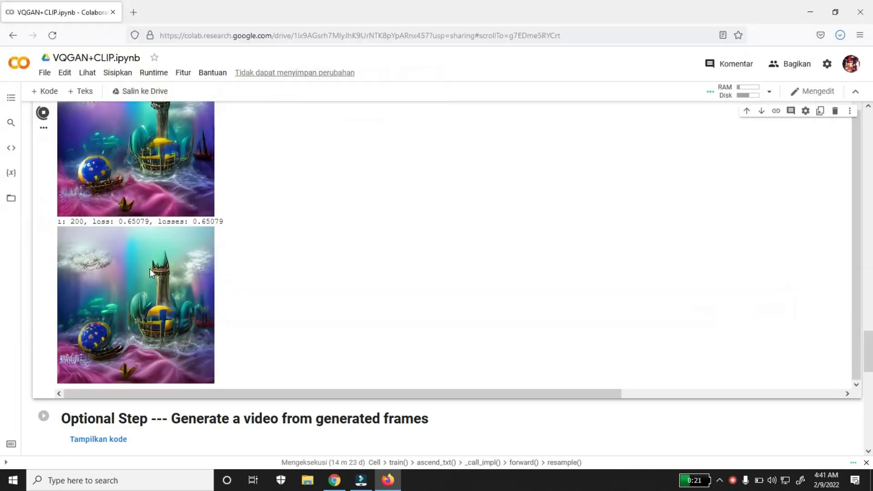
Save the iteration 200 output image as a PNG named "fffff" in the same folder.
{"action": "right_click", "coordinate": [152, 273]}
{"action": "left_click", "coordinate": [176, 298]}
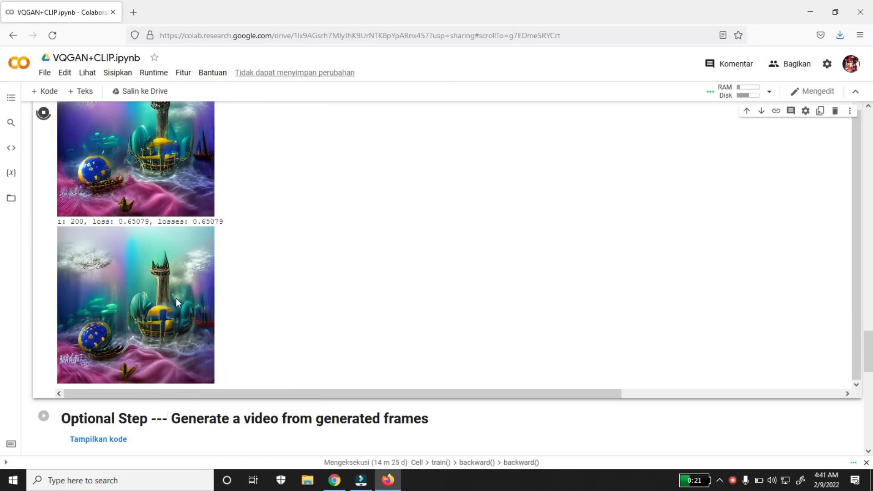
{"action": "type", "text": "fffff"}
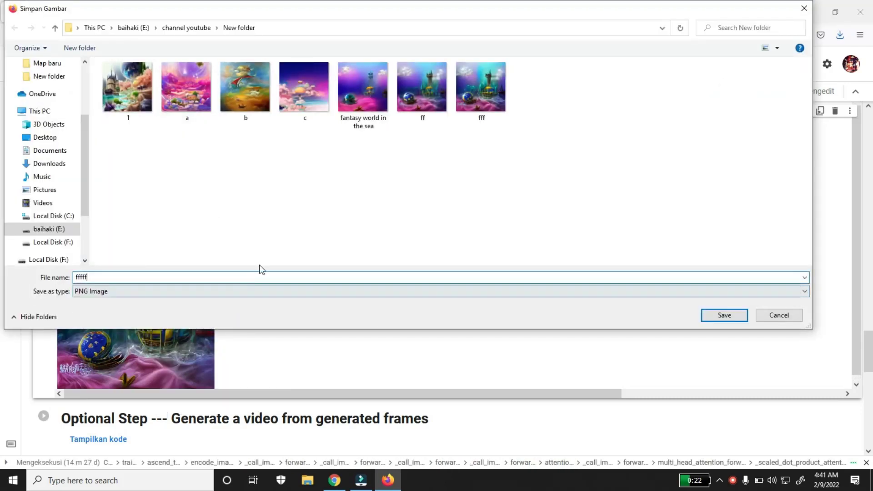
{"action": "left_click", "coordinate": [735, 315]}
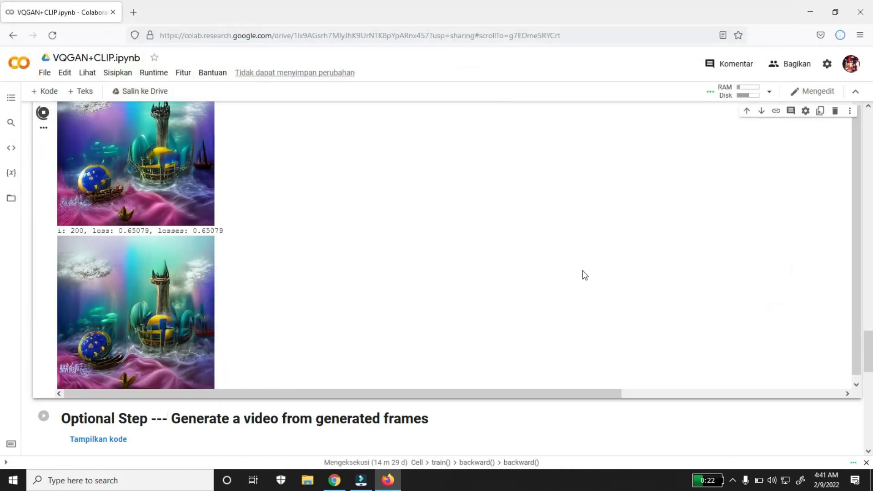
{"action": "scroll", "coordinate": [408, 299], "scroll_direction": "up", "scroll_amount": 6}
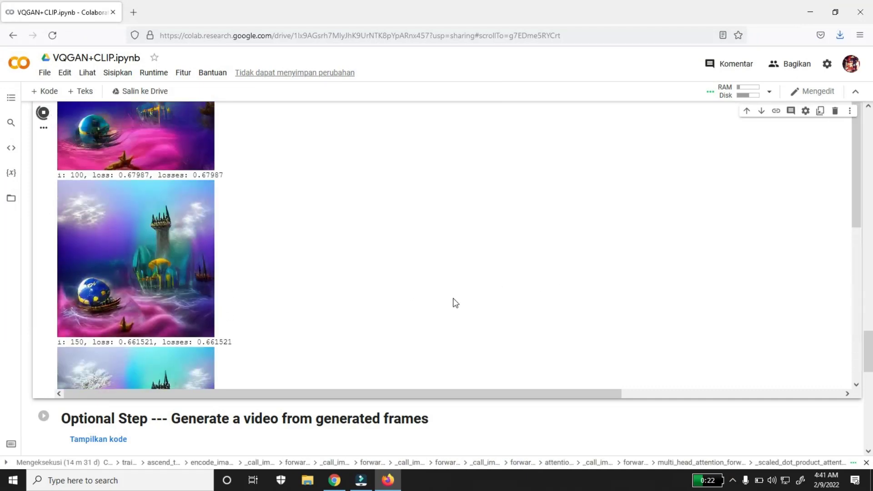